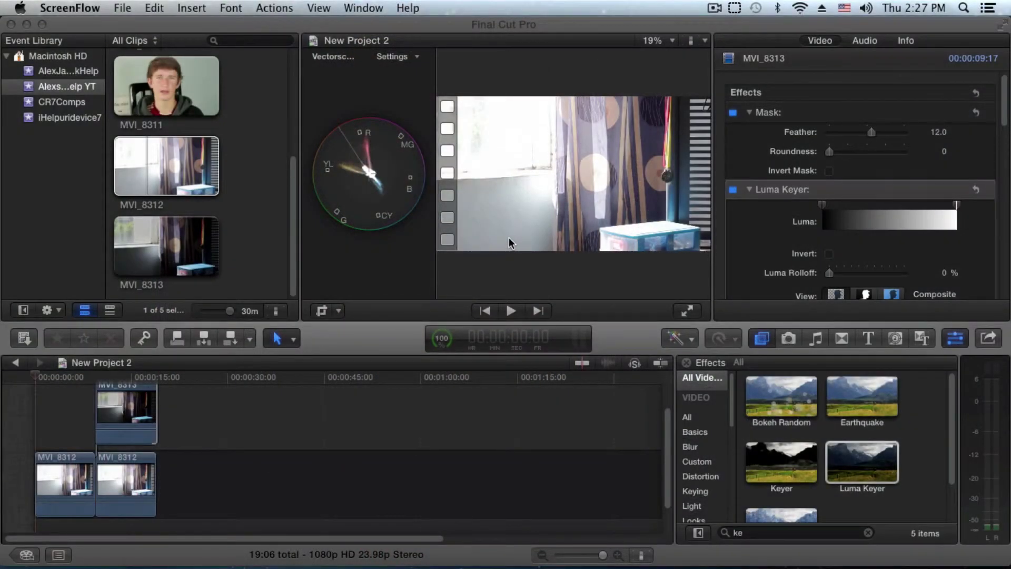
- Review the composite in full-screen playback and by scrubbing through it
left_click(36, 378)
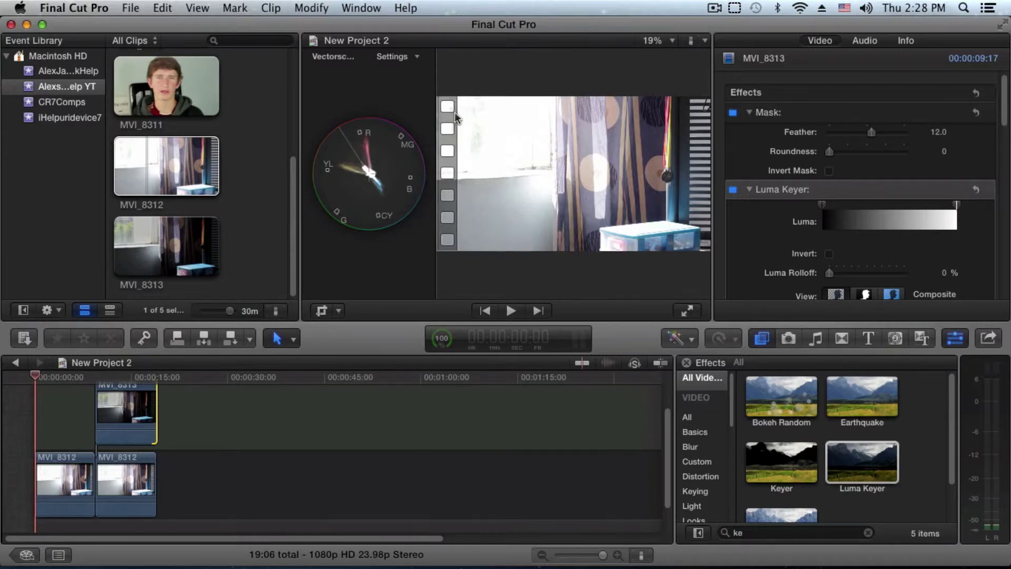
left_click(686, 310)
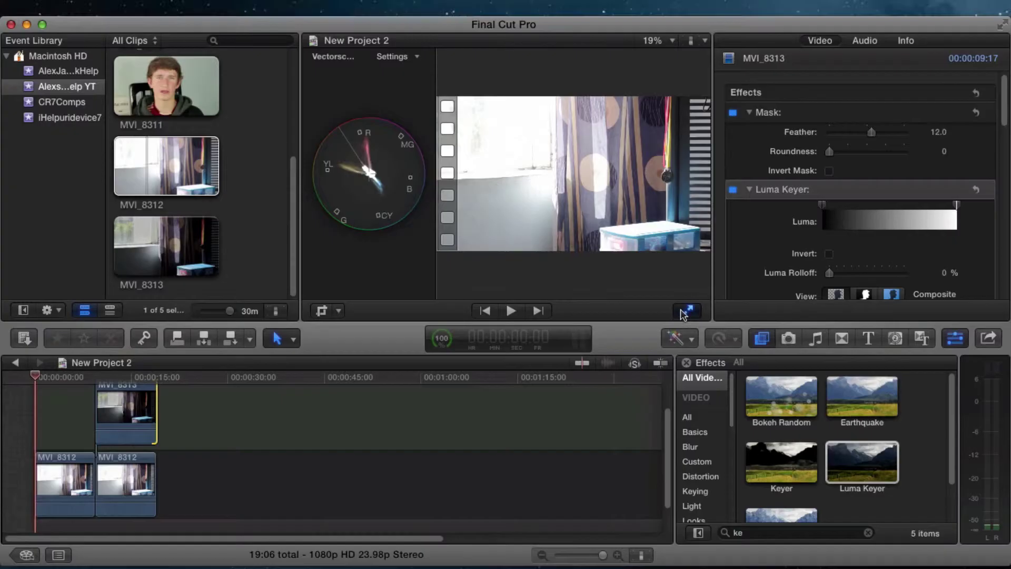
key("Escape")
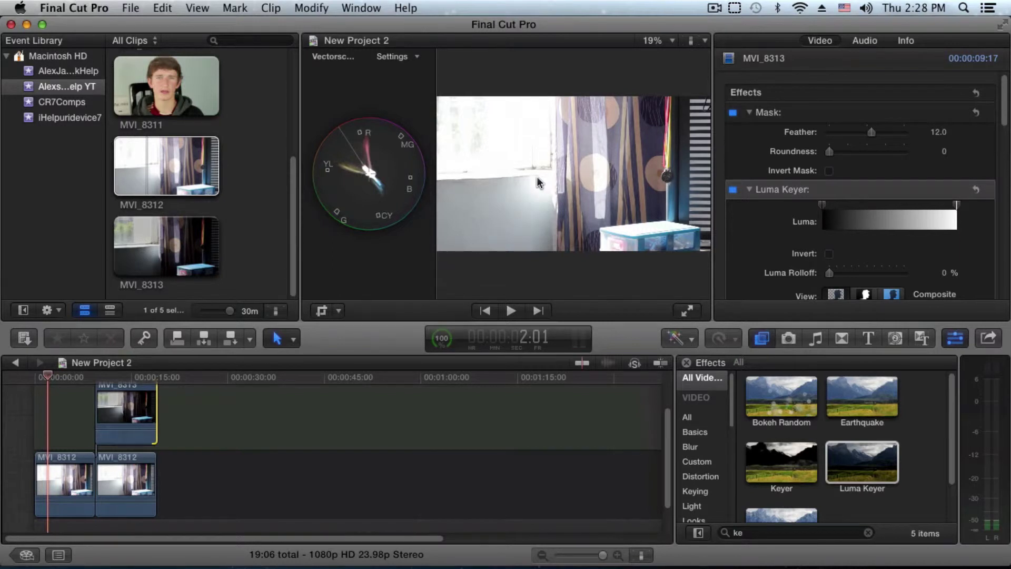
left_click_drag(51, 380, 92, 382)
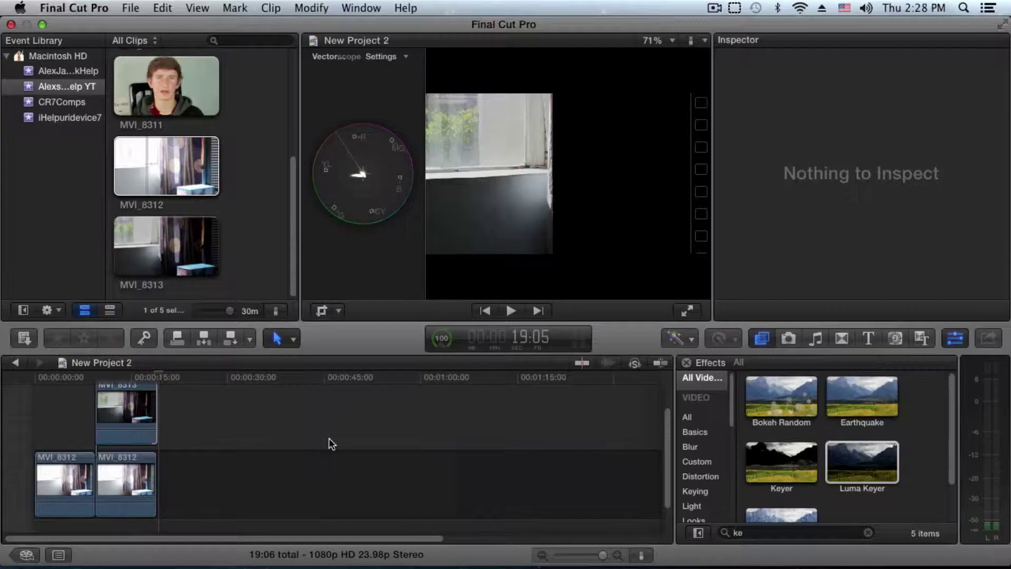
- Delete the four-frame MVI_8313 tail so the project ends at 19:02
left_click(603, 557)
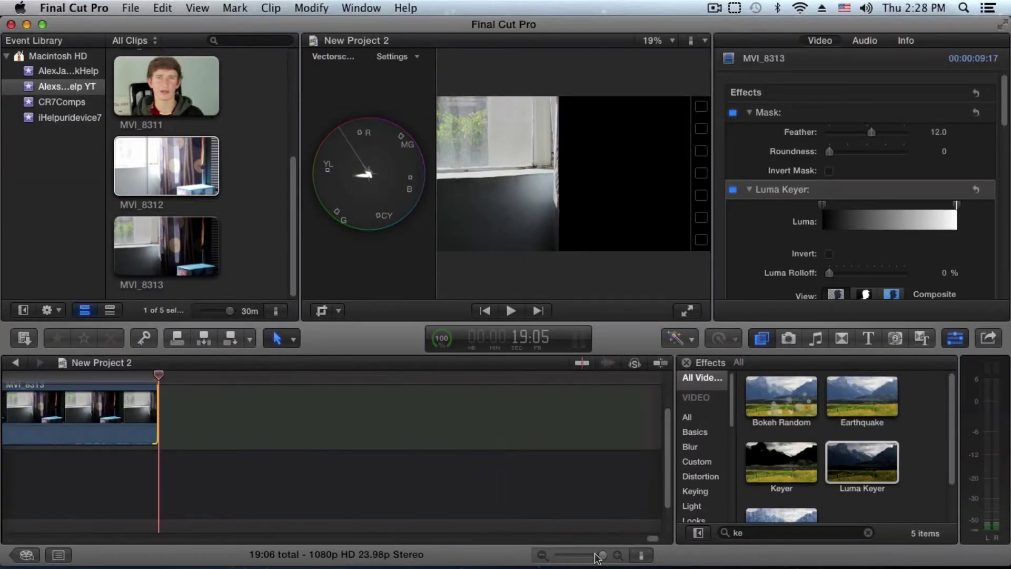
left_click_drag(586, 555, 598, 558)
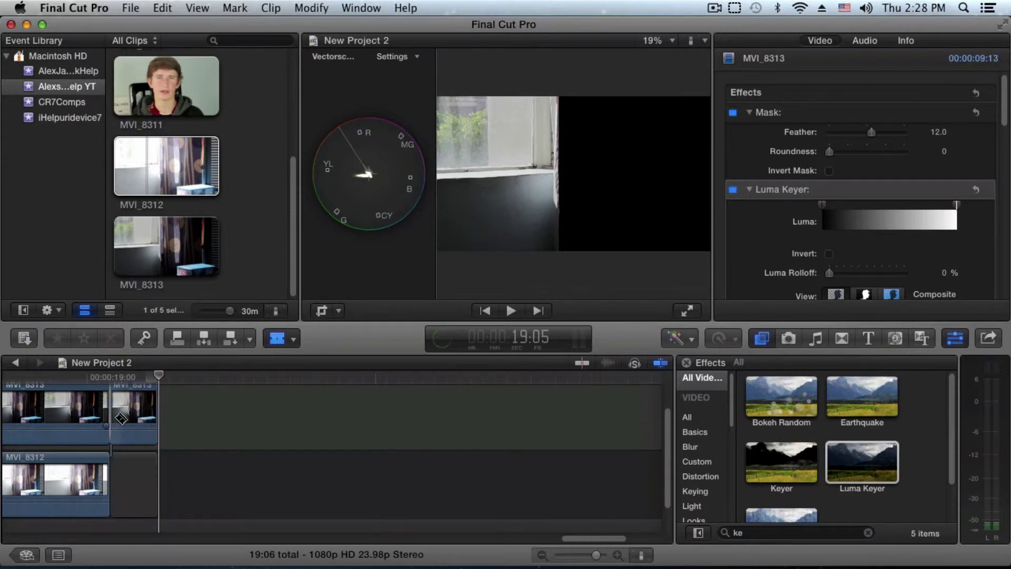
left_click(139, 419)
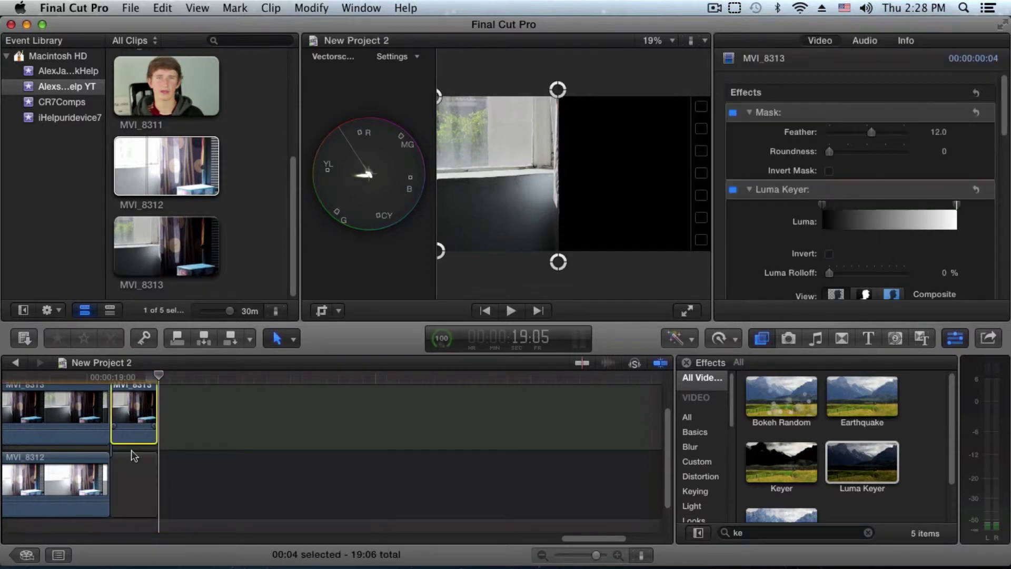
left_click_drag(138, 423, 134, 466)
left_click(80, 381)
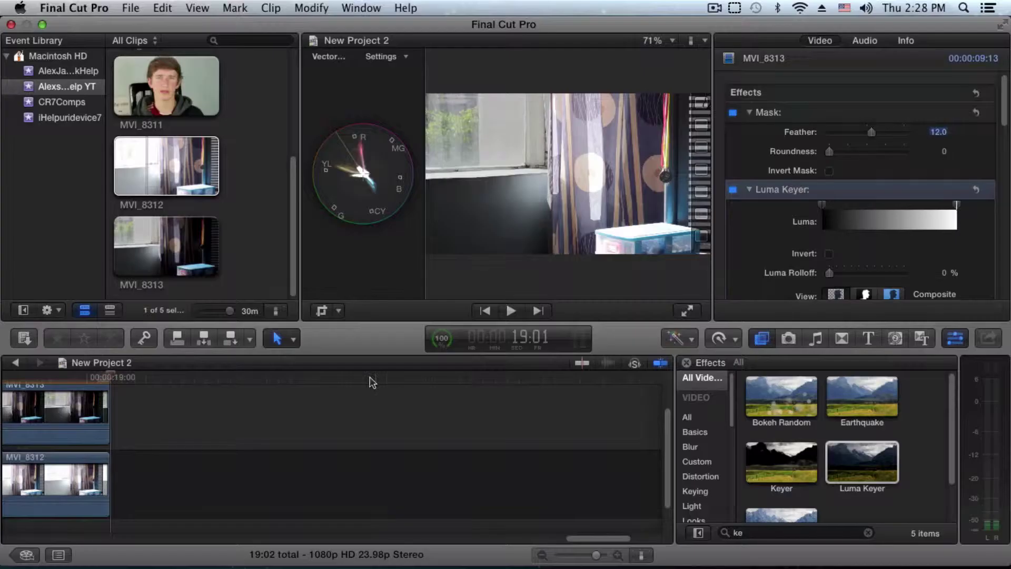
- Compare MVI_8312 and MVI_8313 in the Event Browser, ending with MVI_8312 selected
mouse_move(595, 556)
left_mouse_down()
mouse_move(371, 540)
mouse_move(452, 537)
left_mouse_up()
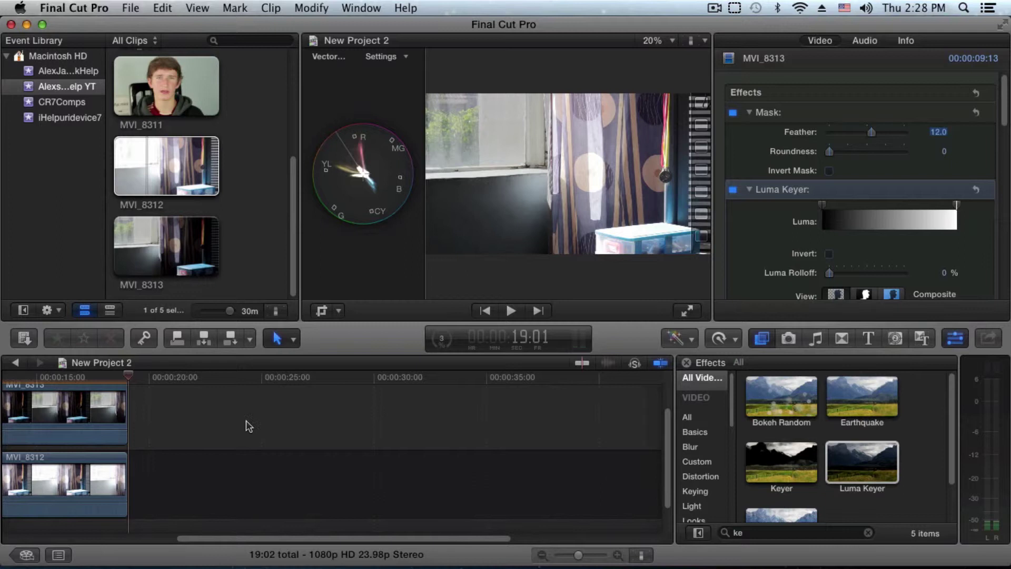
scroll(209, 200, "up", 2)
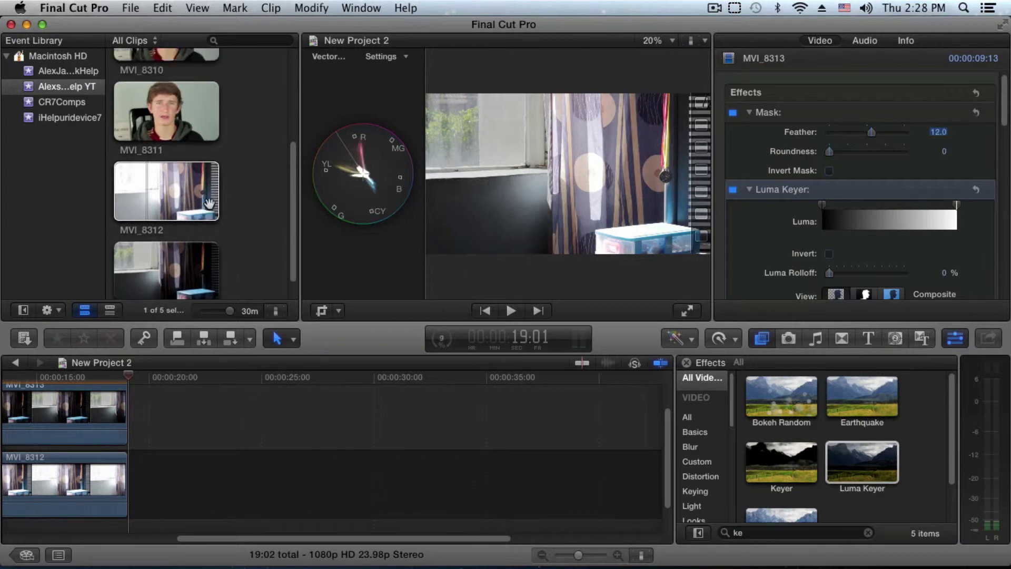
scroll(182, 182, "down", 2)
left_click(167, 170)
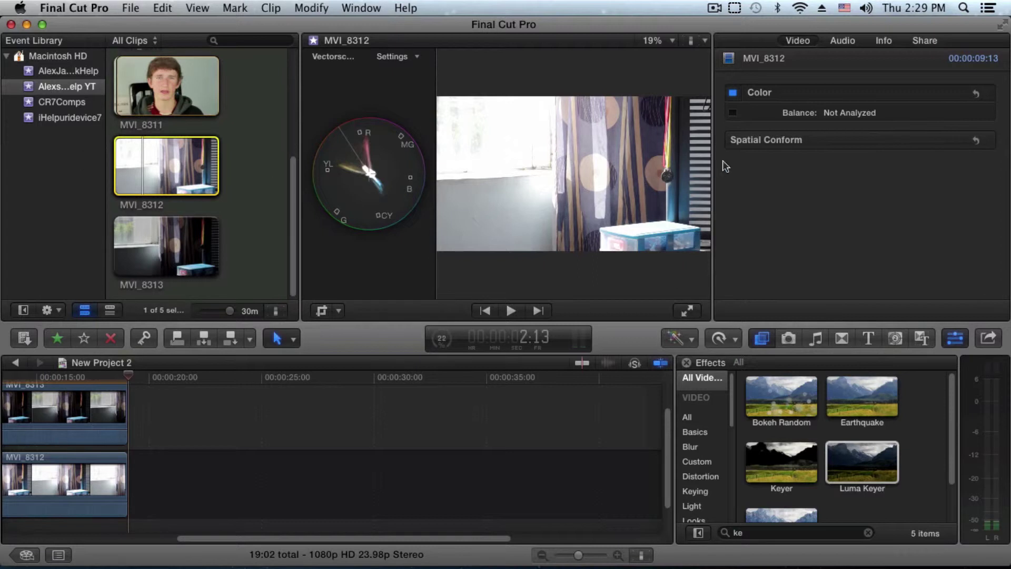
left_click(141, 244)
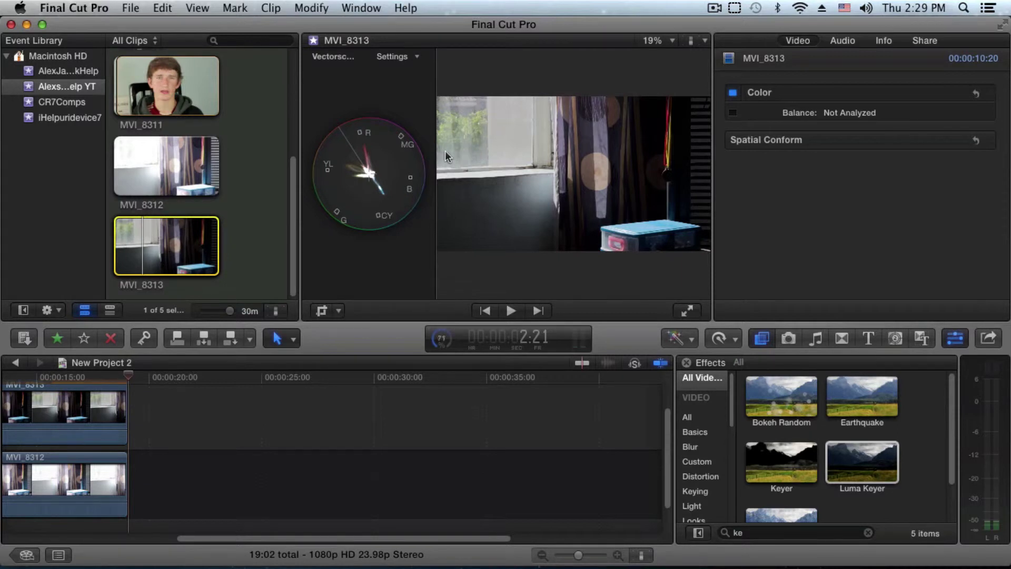
left_click(125, 154)
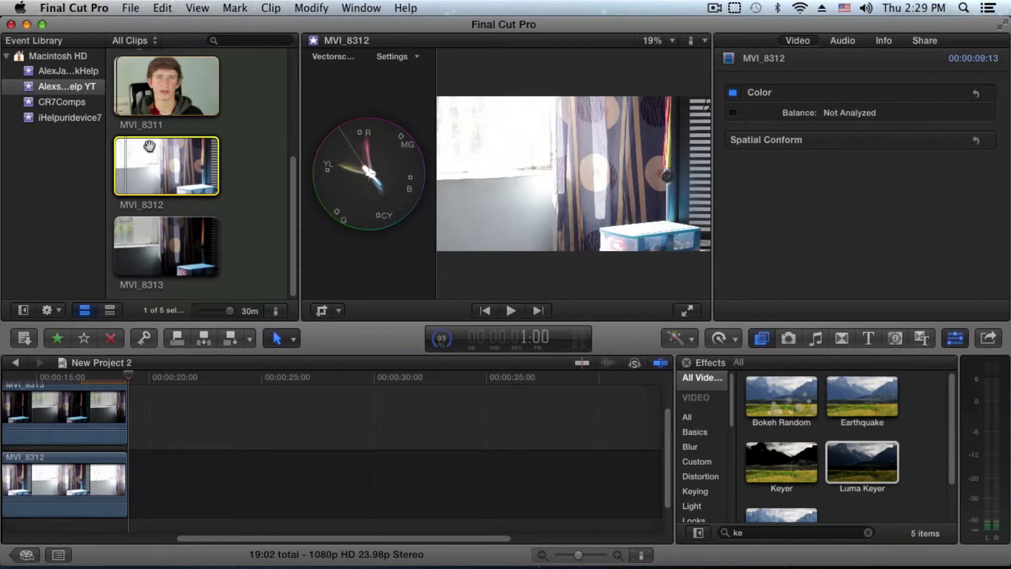
- Add a new MVI_8312 to the timeline starting around 25 seconds
mouse_move(149, 146)
left_mouse_down()
mouse_move(310, 478)
mouse_move(237, 482)
left_mouse_up()
left_click(198, 482)
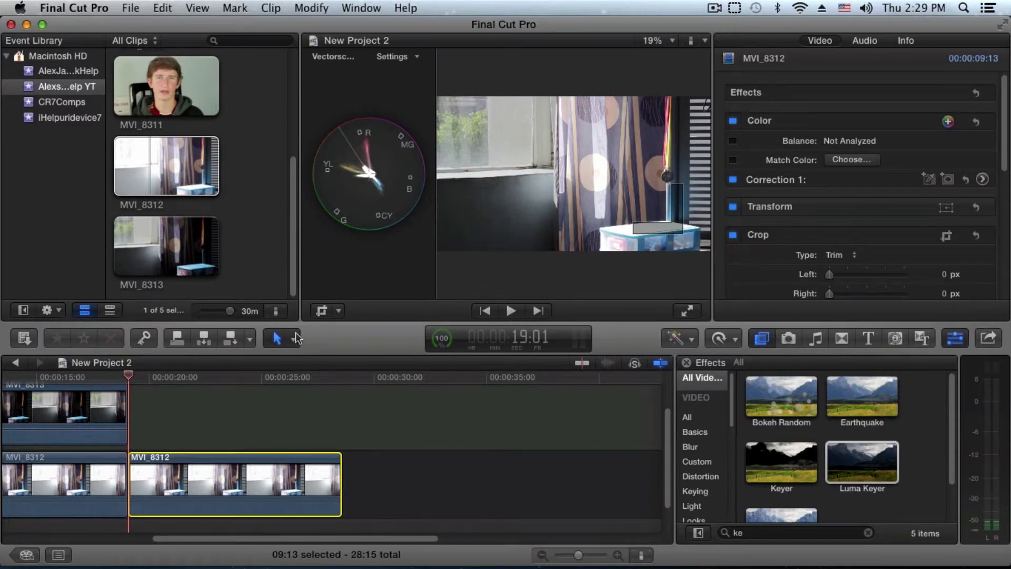
left_click_drag(198, 482, 357, 483)
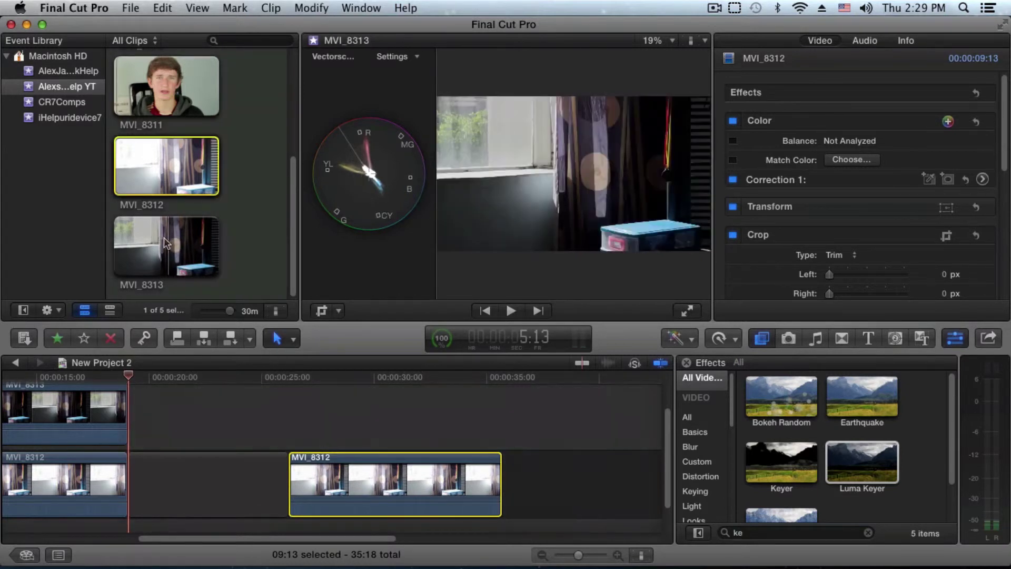
- Connect MVI_8313 above it and trim its end to match MVI_8312
mouse_move(164, 237)
left_mouse_down()
mouse_move(330, 438)
mouse_move(351, 417)
left_mouse_up()
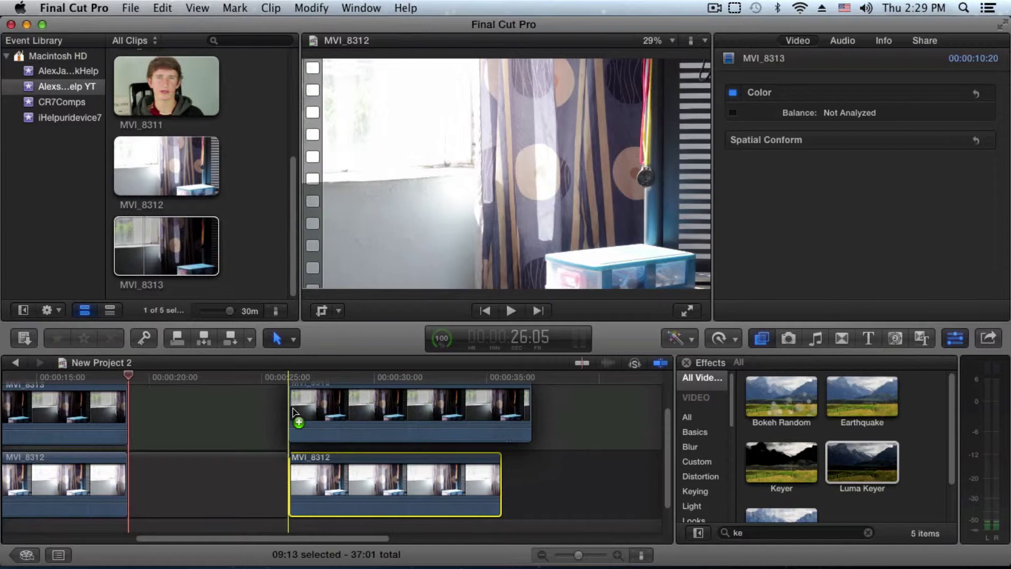
left_click(350, 411)
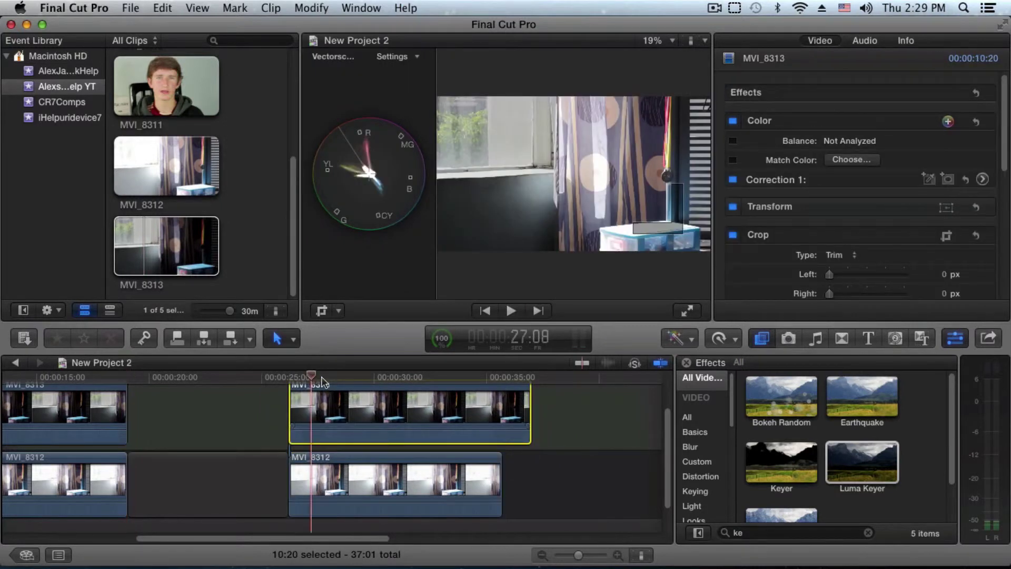
left_click(345, 378)
left_click(374, 379)
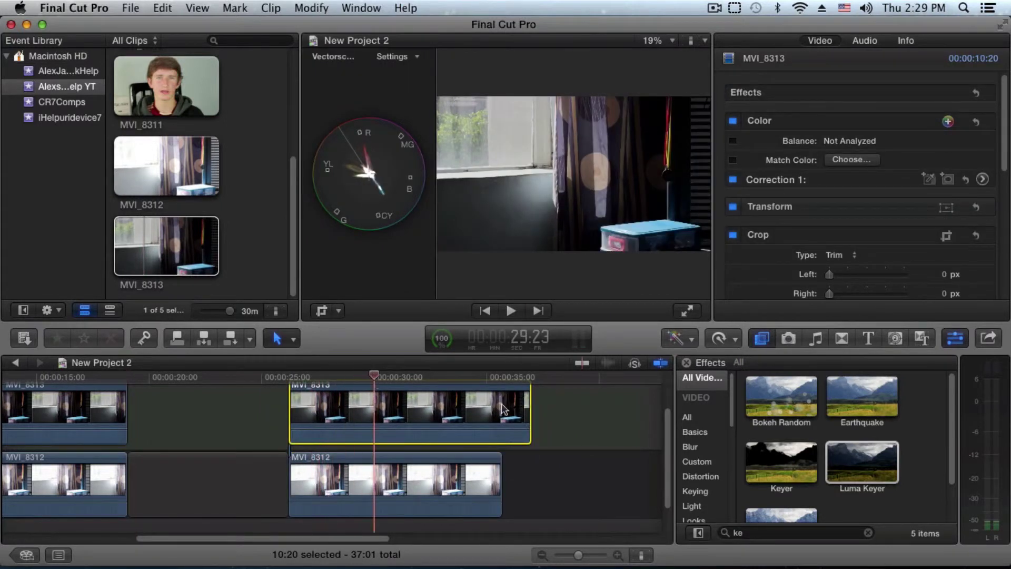
left_click(522, 399)
left_click_drag(518, 401, 500, 399)
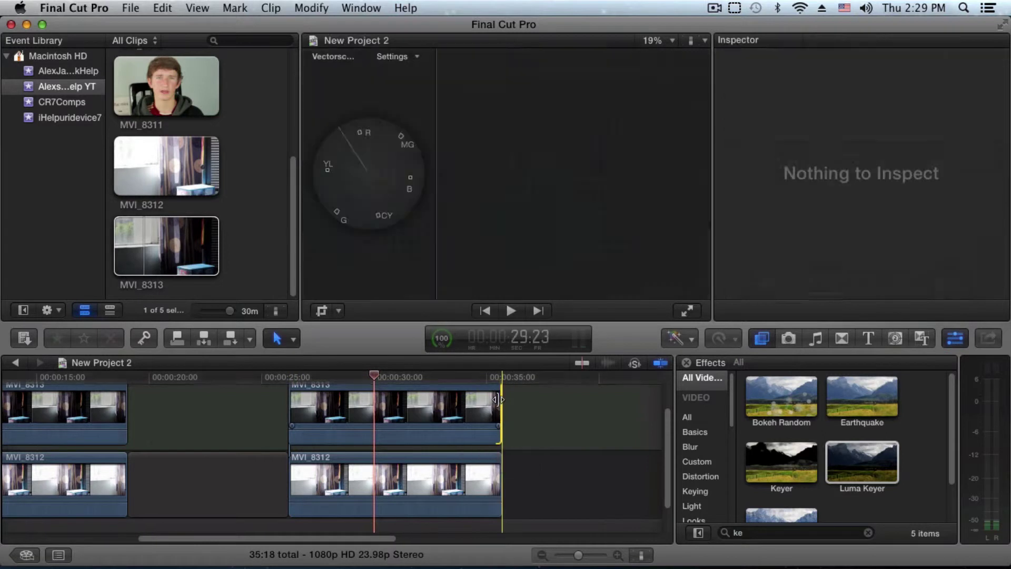
left_click(387, 419)
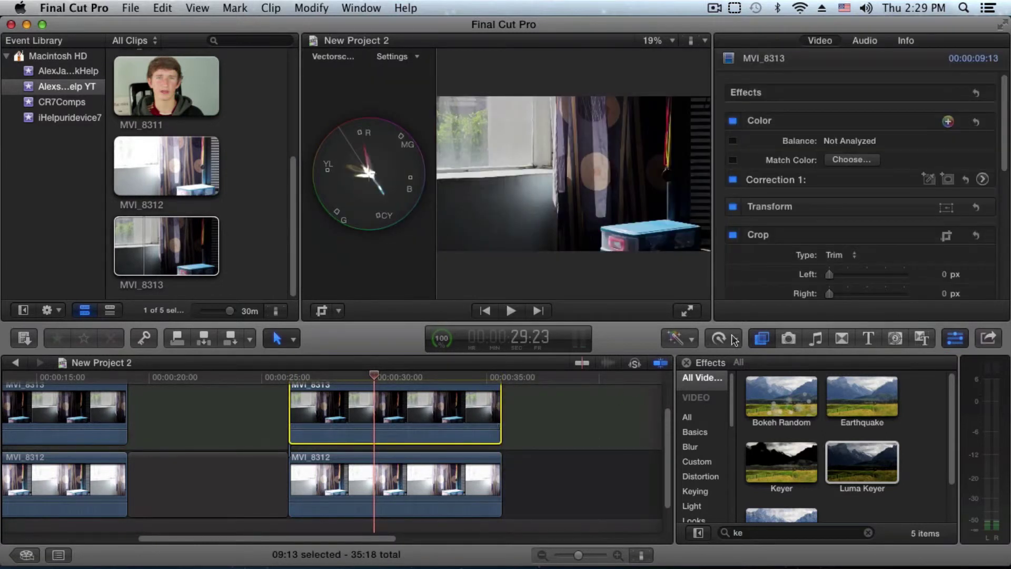
- Apply the Mask effect from the Effects browser to the upper MVI_8313
left_click(762, 339)
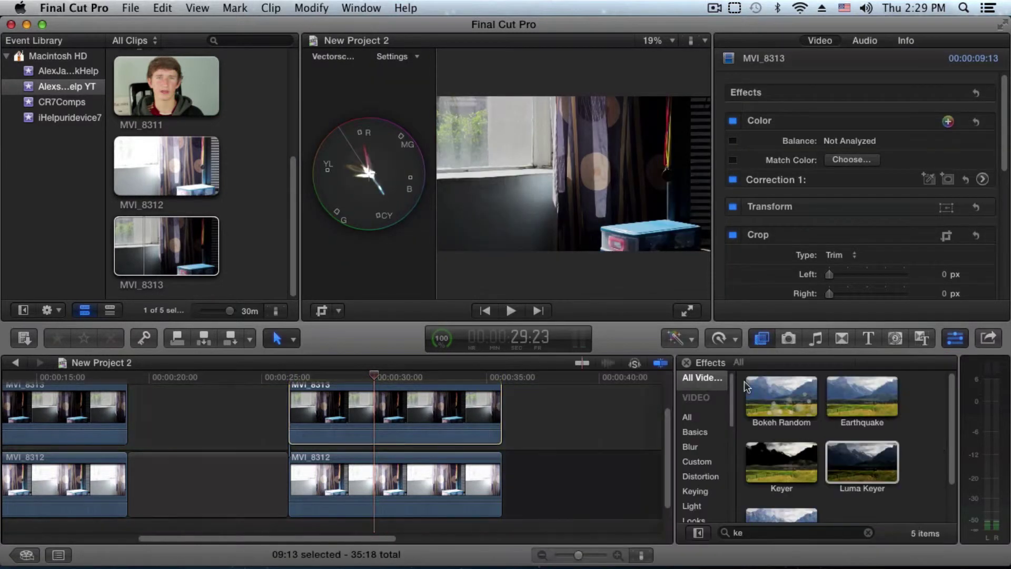
left_click(753, 531)
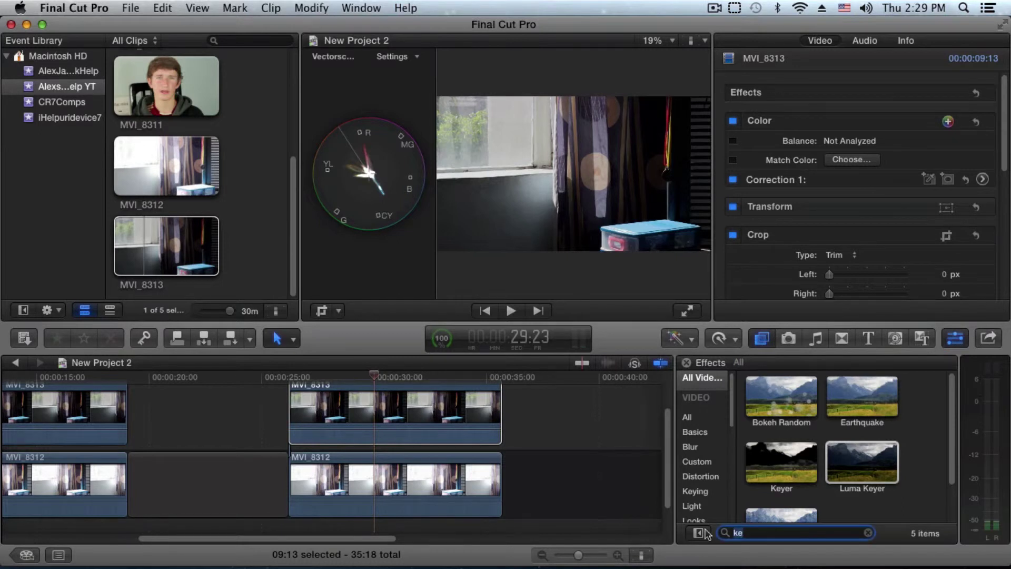
type("mask")
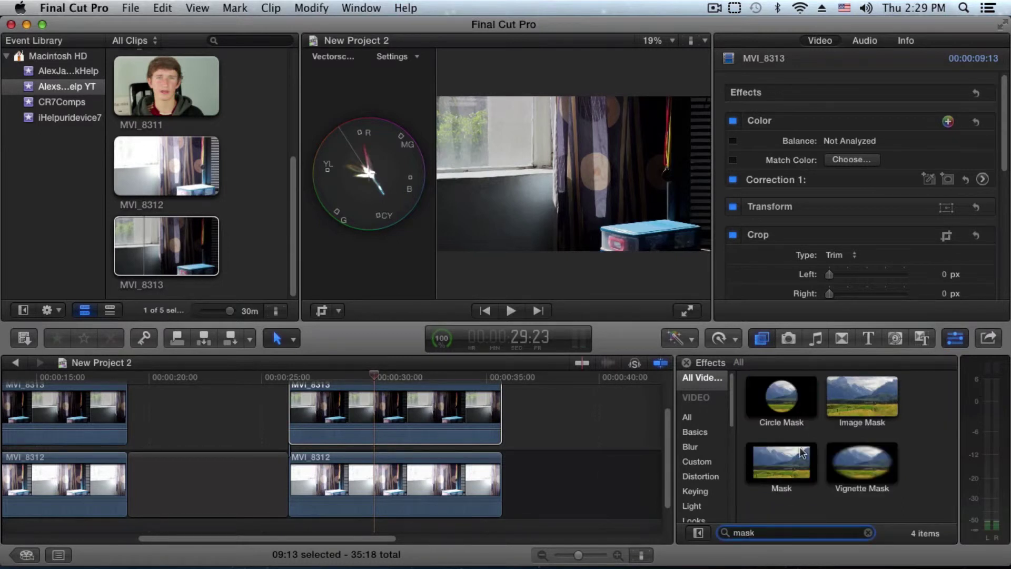
left_click_drag(781, 462, 440, 418)
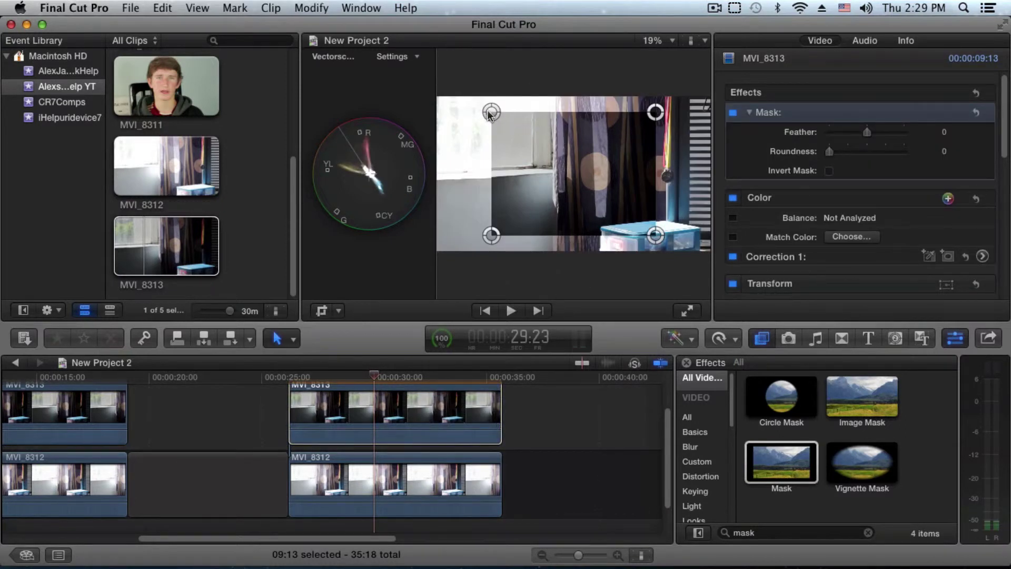
- Drag the mask's four corners in the Viewer to frame the window
left_click_drag(490, 114, 438, 95)
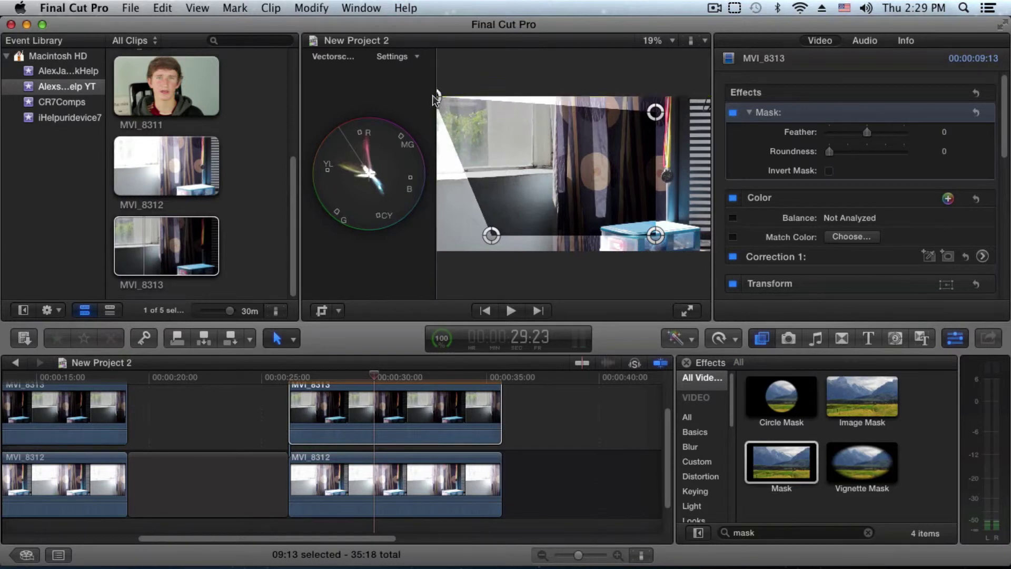
mouse_move(655, 112)
left_mouse_down()
mouse_move(540, 94)
mouse_move(555, 94)
left_mouse_up()
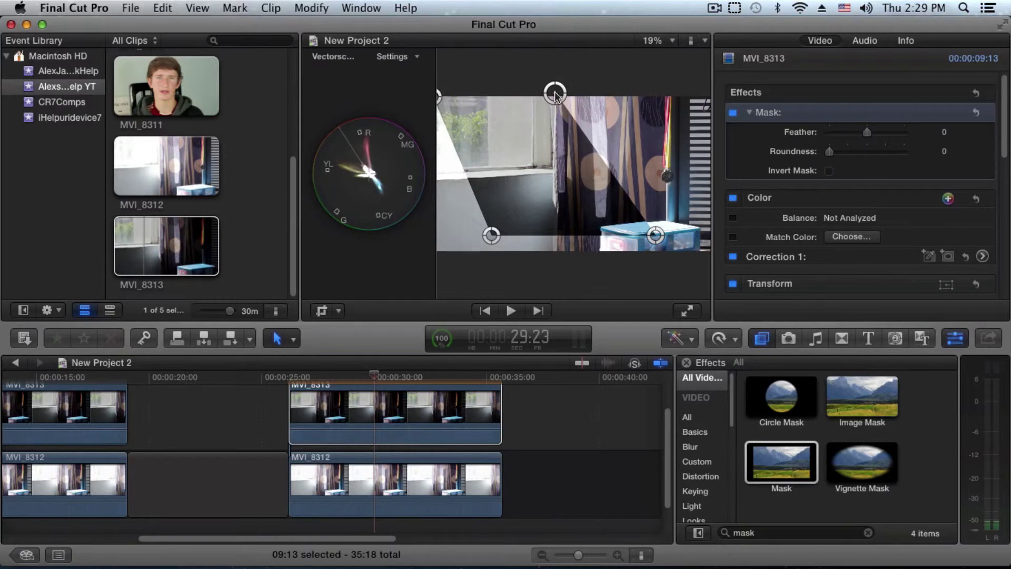
mouse_move(654, 234)
left_mouse_down()
mouse_move(557, 234)
mouse_move(555, 269)
left_mouse_up()
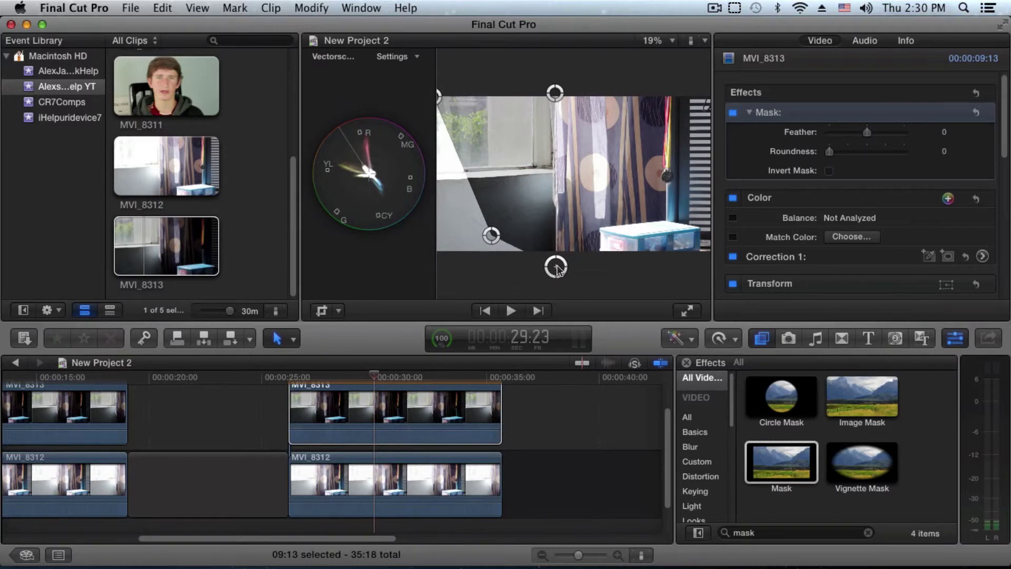
left_click_drag(492, 235, 438, 253)
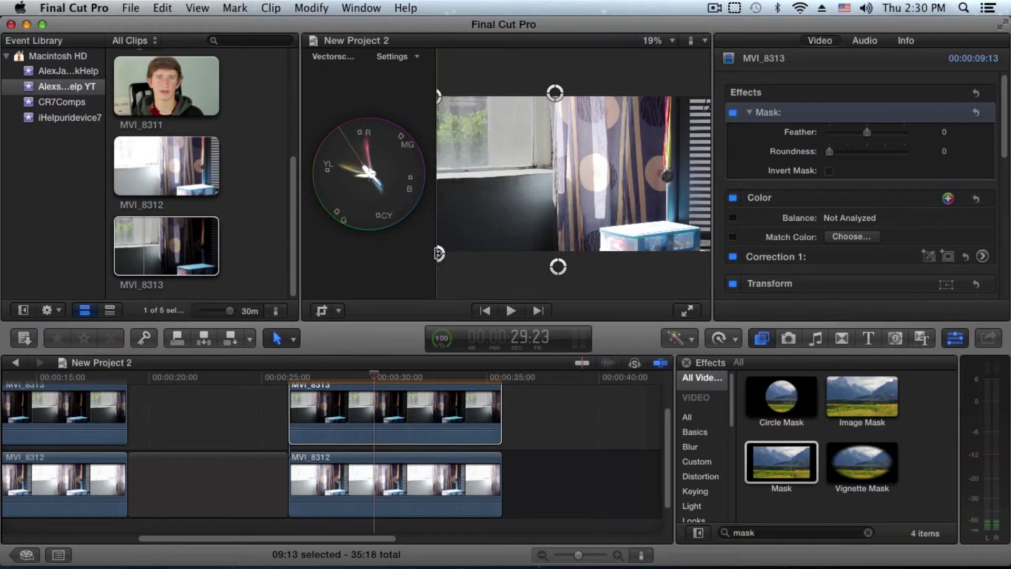
left_click(606, 435)
left_click(416, 376)
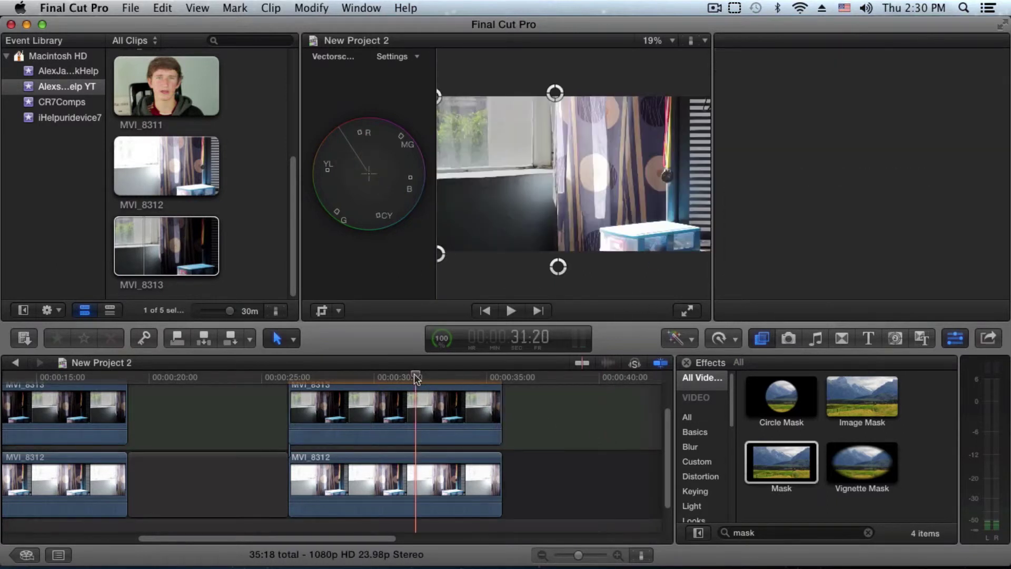
left_click(378, 474)
left_click(148, 377)
left_click(66, 377)
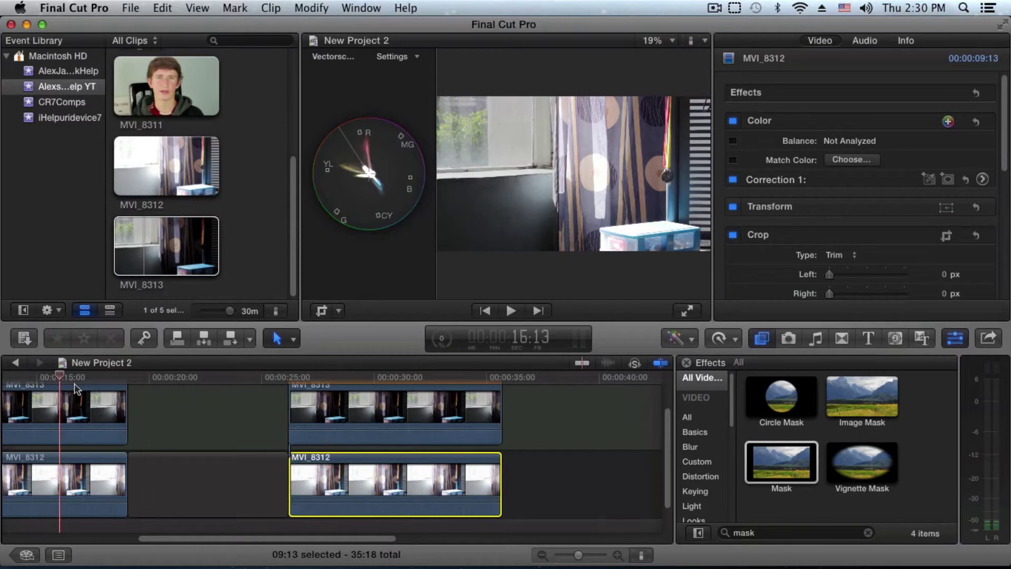
key("super+equal")
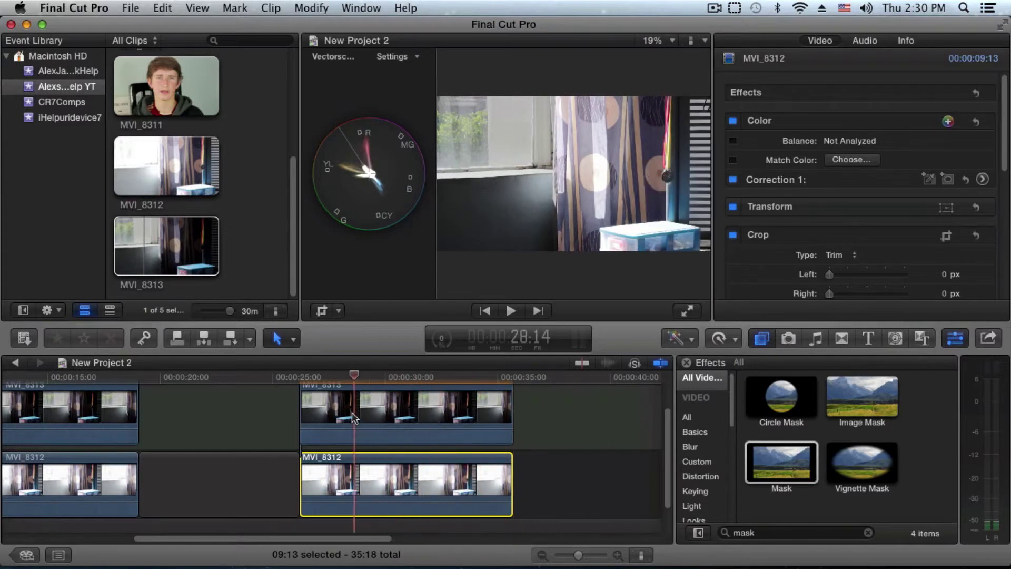
left_click(347, 385)
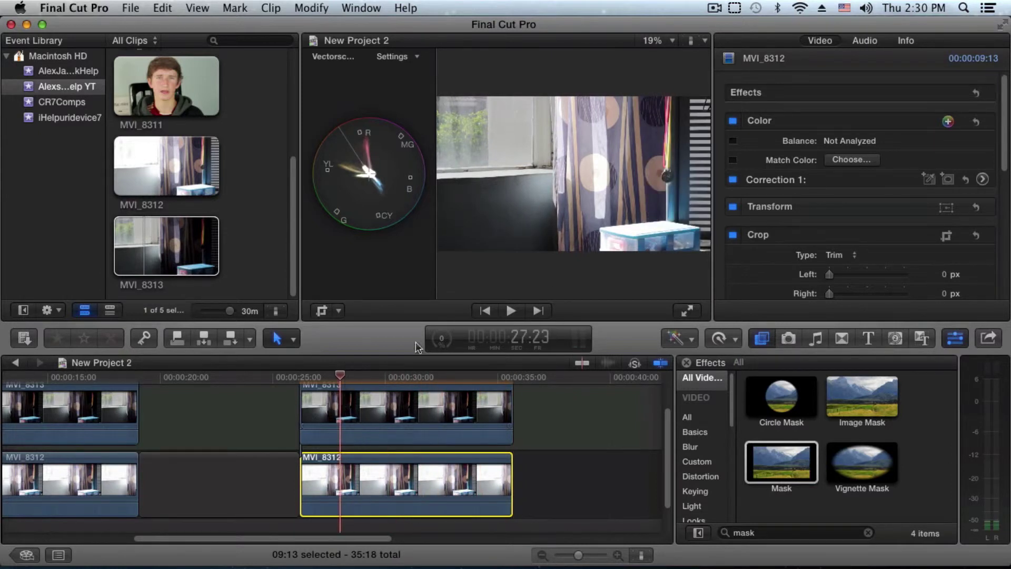
left_click(395, 424)
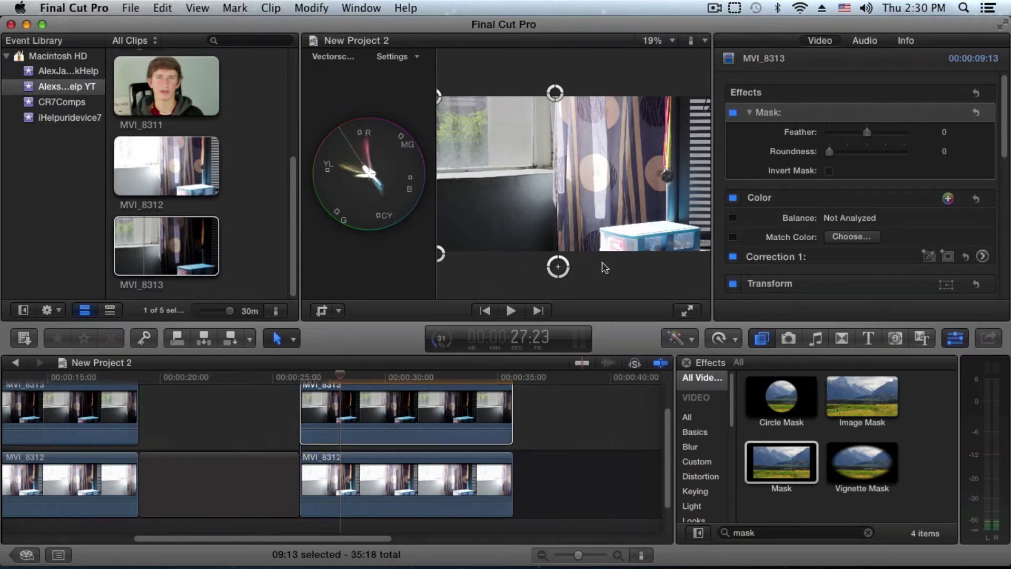
- Move the mask's bottom edge down, back up, then fine-tune its position
mouse_move(559, 267)
left_mouse_down()
mouse_move(706, 267)
mouse_move(558, 281)
left_mouse_up()
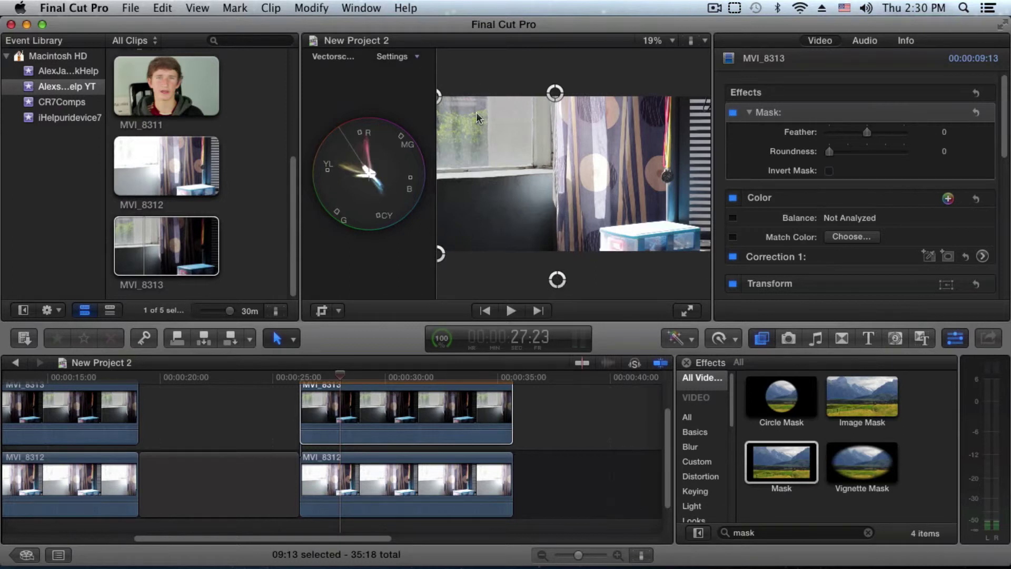
left_click_drag(558, 280, 557, 265)
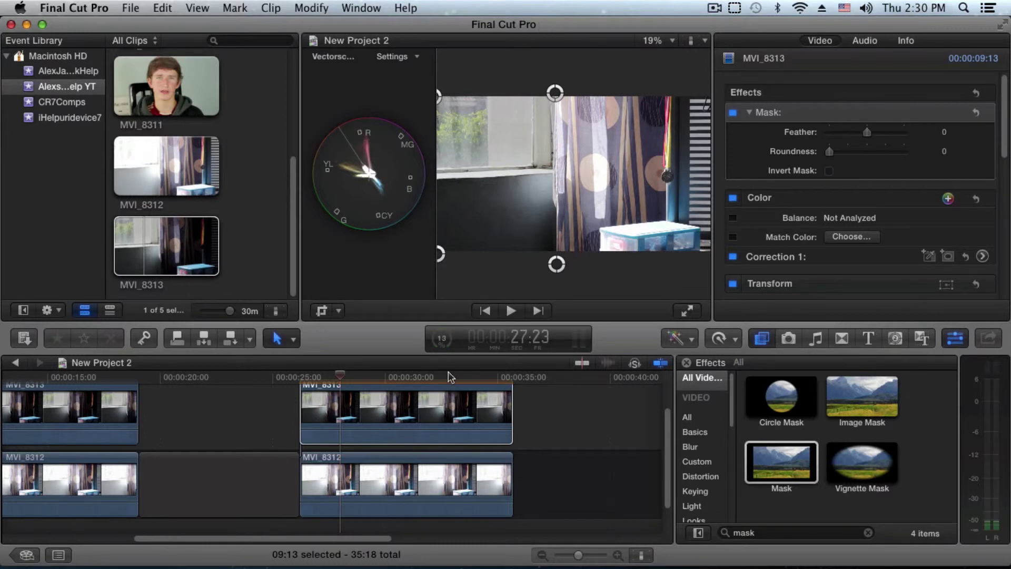
scroll(449, 380, "up", 4)
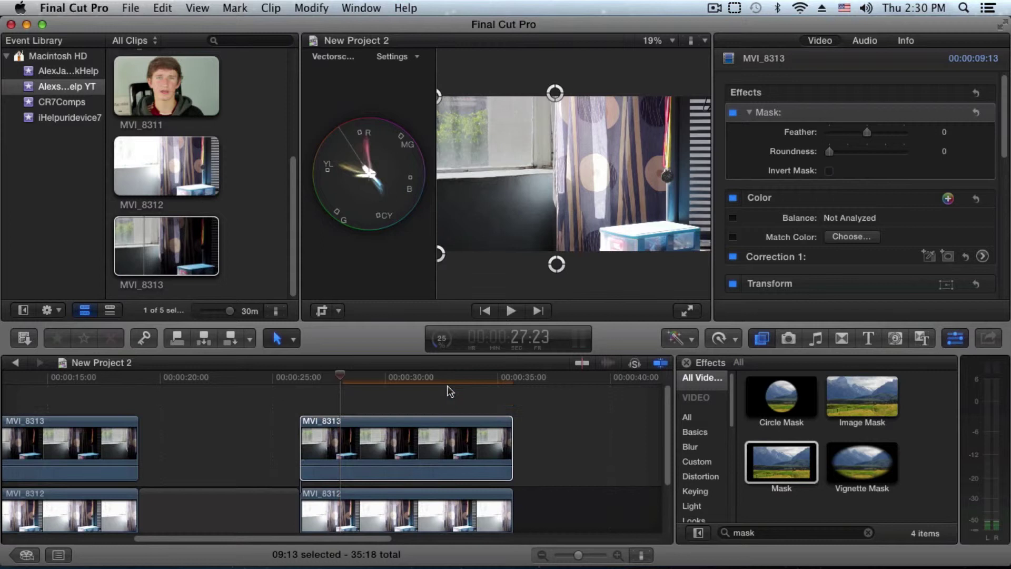
scroll(392, 395, "down", 3)
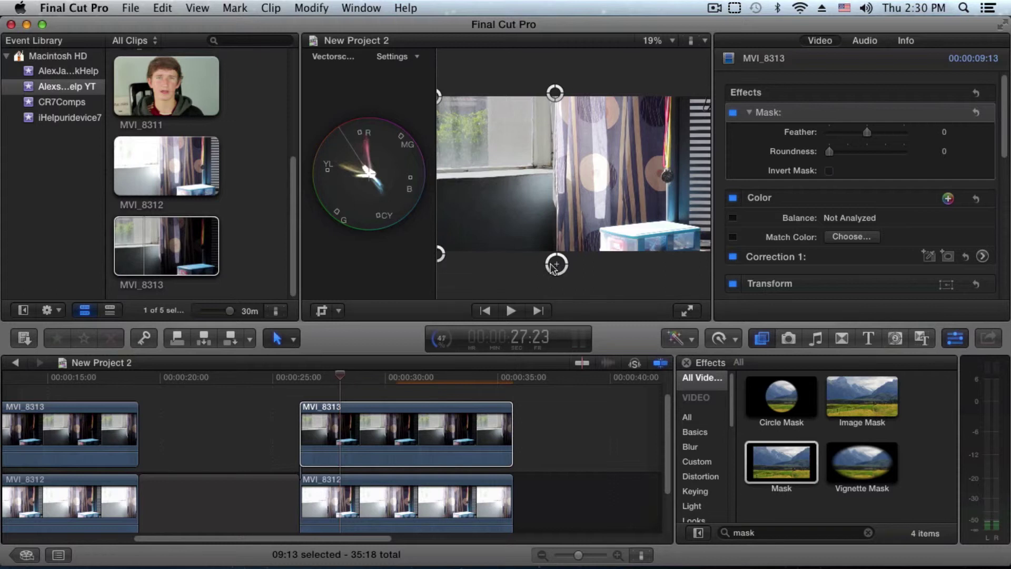
left_click_drag(553, 265, 557, 271)
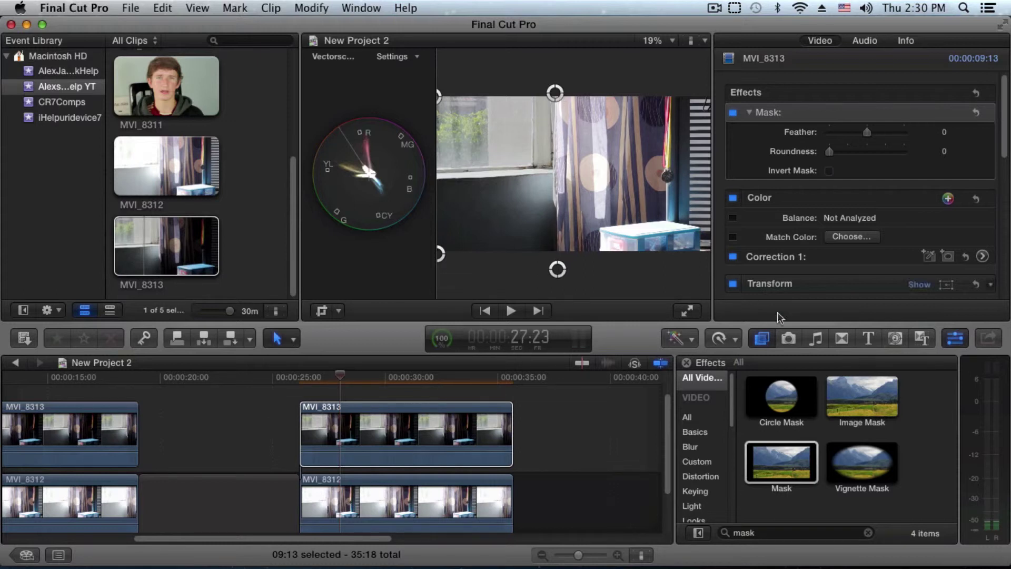
- Clear the 'mask' search and apply Luma Keyer to the upper MVI_8313
left_click(870, 534)
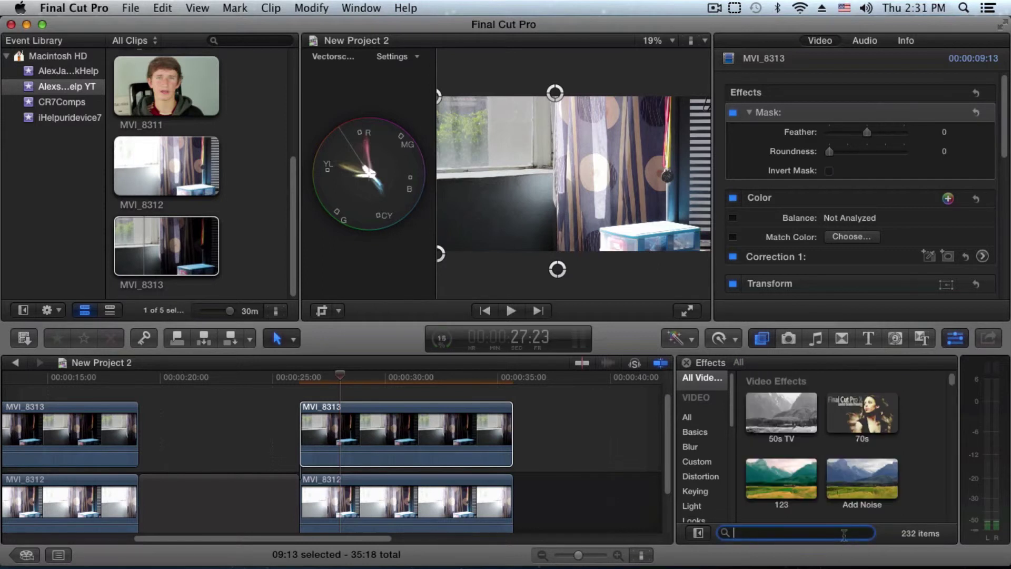
type("keyer")
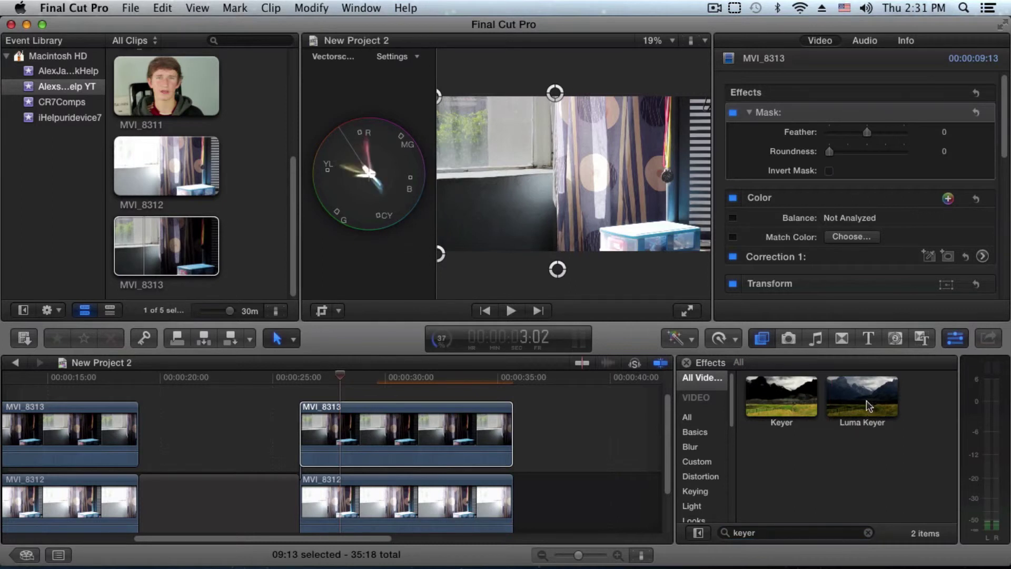
left_click_drag(868, 405, 461, 431)
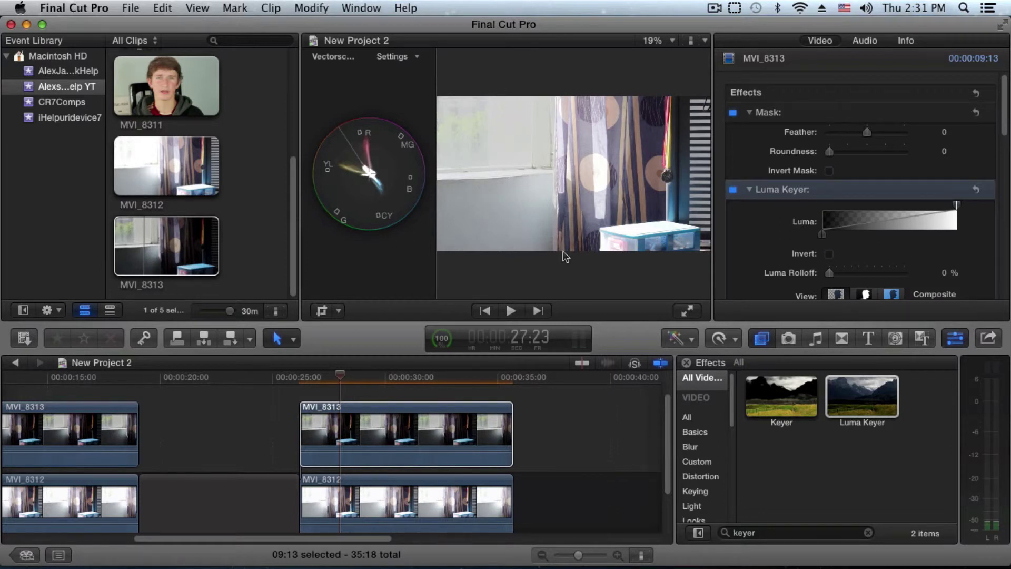
scroll(788, 190, "down", 2)
scroll(787, 190, "down", 3)
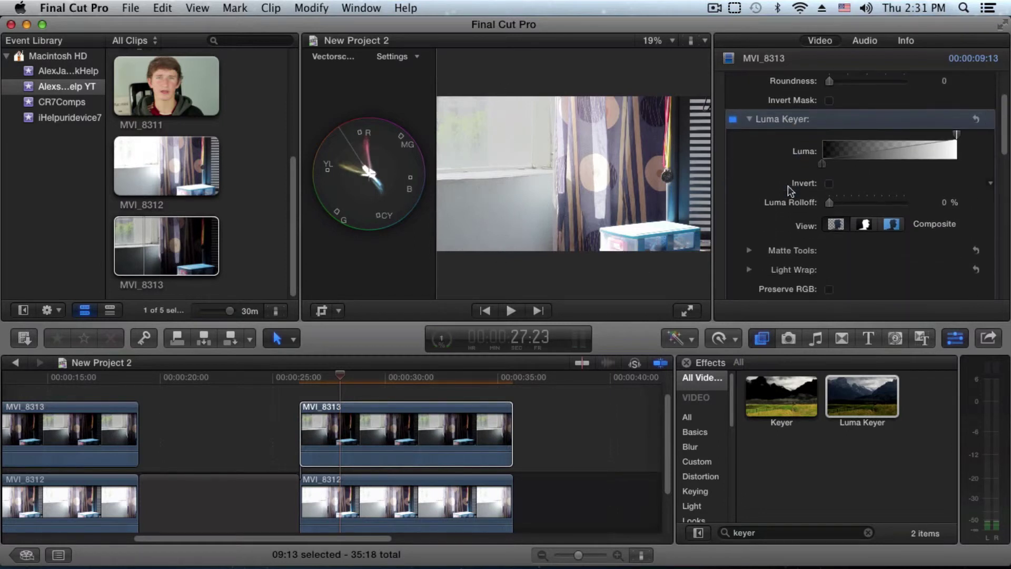
scroll(787, 191, "down", 2)
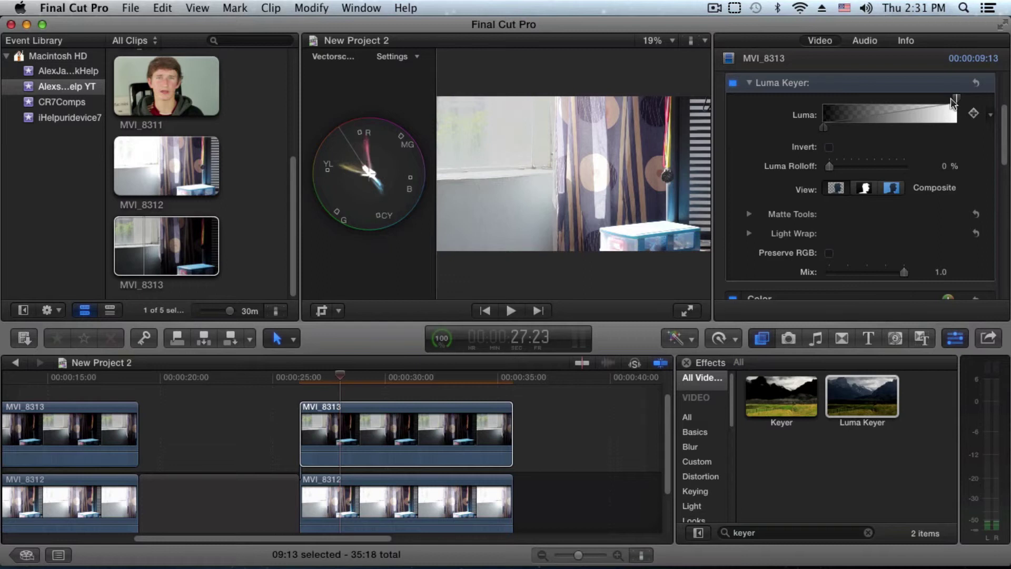
- Lower the Luma Keyer's upper luma limit, then return it to full range
left_click_drag(954, 101, 820, 111)
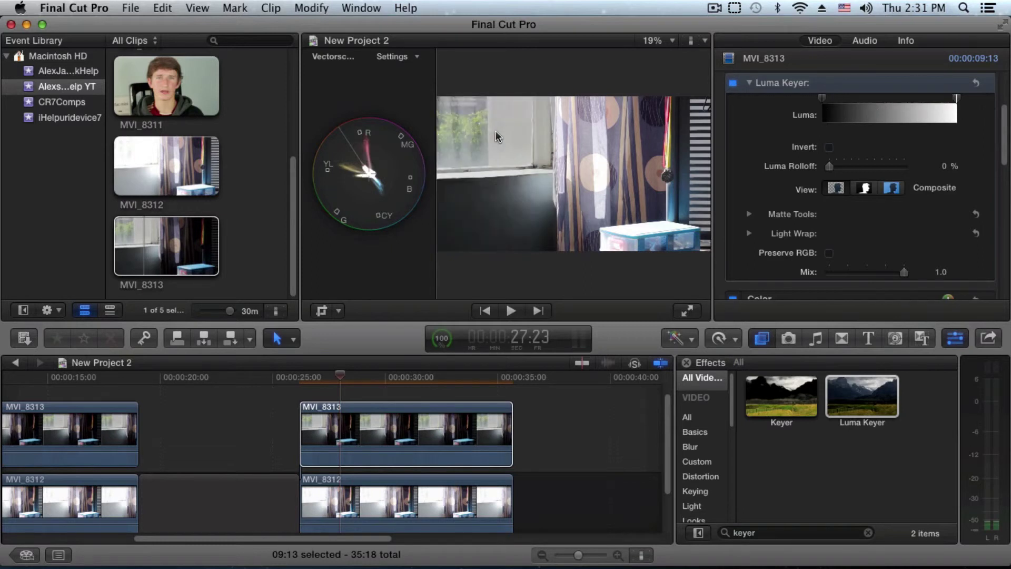
mouse_move(889, 115)
mouse_move(955, 99)
left_mouse_down()
mouse_move(890, 100)
mouse_move(957, 99)
left_mouse_up()
left_click_drag(859, 168, 828, 166)
scroll(834, 158, "down", 4)
scroll(833, 151, "down", 3)
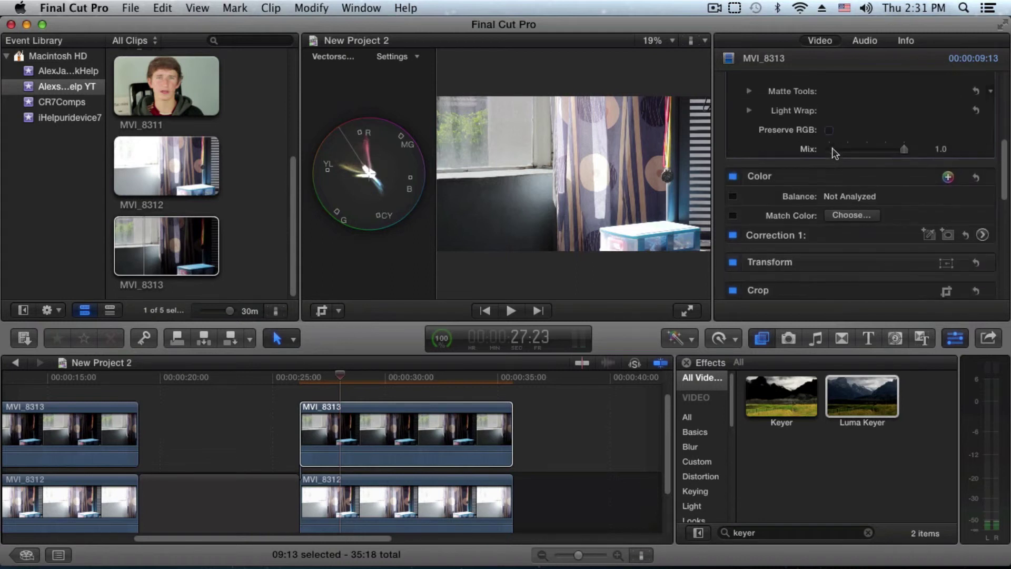
- Expand Matte Tools, raise the Levels black point, and set Soften to 2.29
left_click(750, 105)
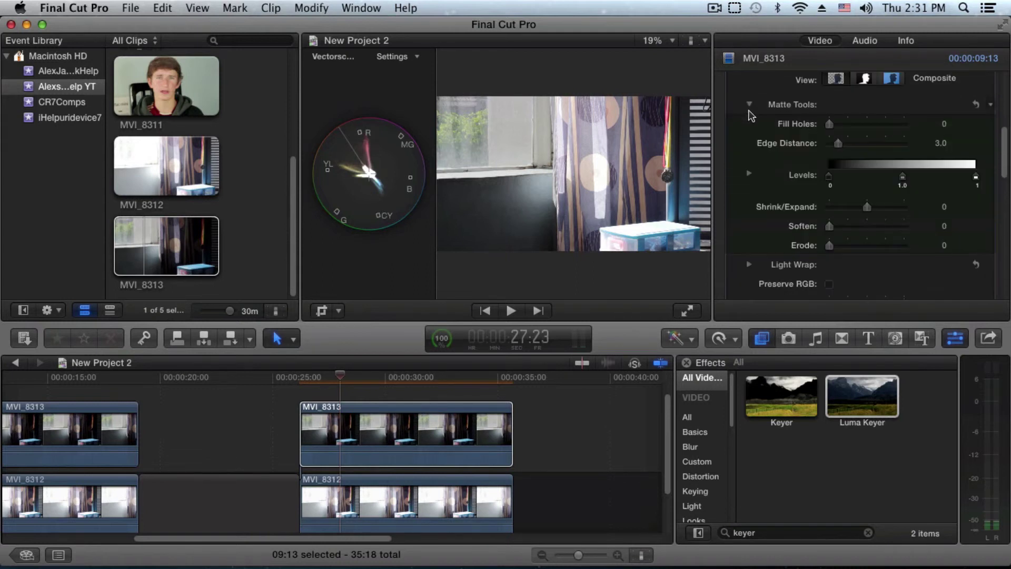
mouse_move(830, 177)
left_mouse_down()
mouse_move(936, 179)
mouse_move(823, 180)
left_mouse_up()
scroll(893, 189, "down", 2)
mouse_move(829, 194)
left_mouse_down()
mouse_move(862, 200)
mouse_move(851, 199)
left_mouse_up()
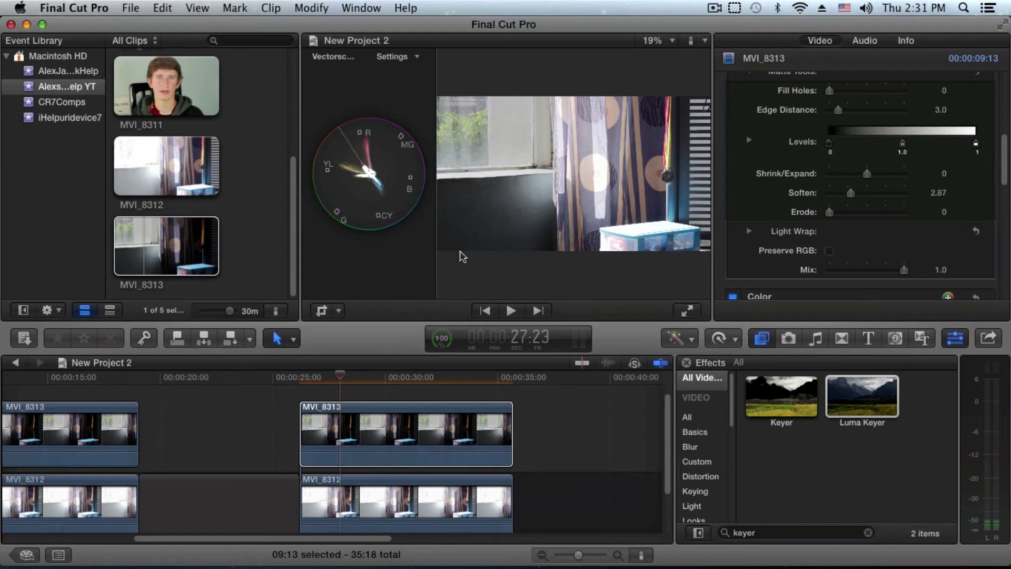
mouse_move(850, 193)
left_click_drag(851, 194, 818, 217)
left_click(320, 376)
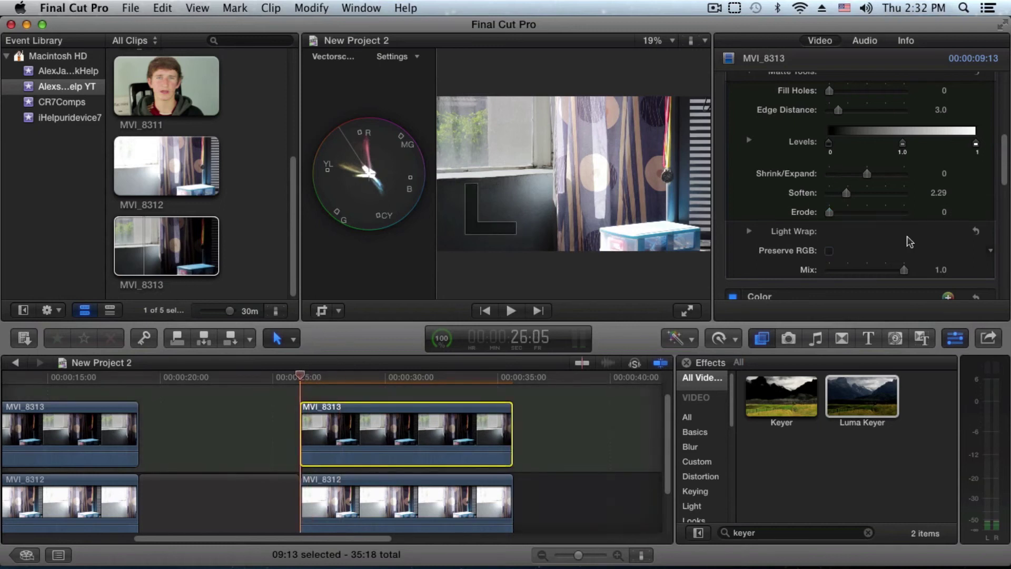
left_click(688, 309)
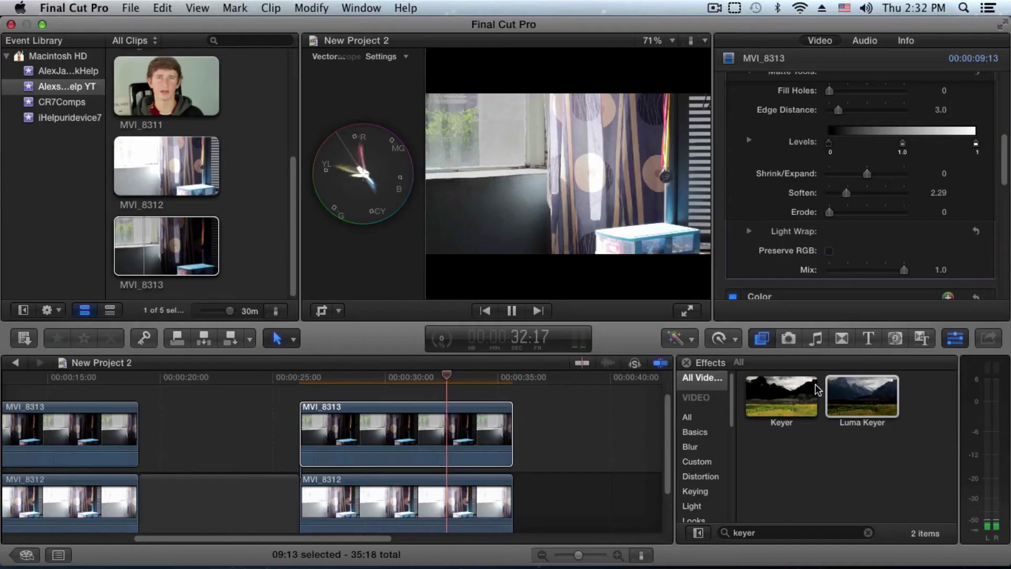
key("space")
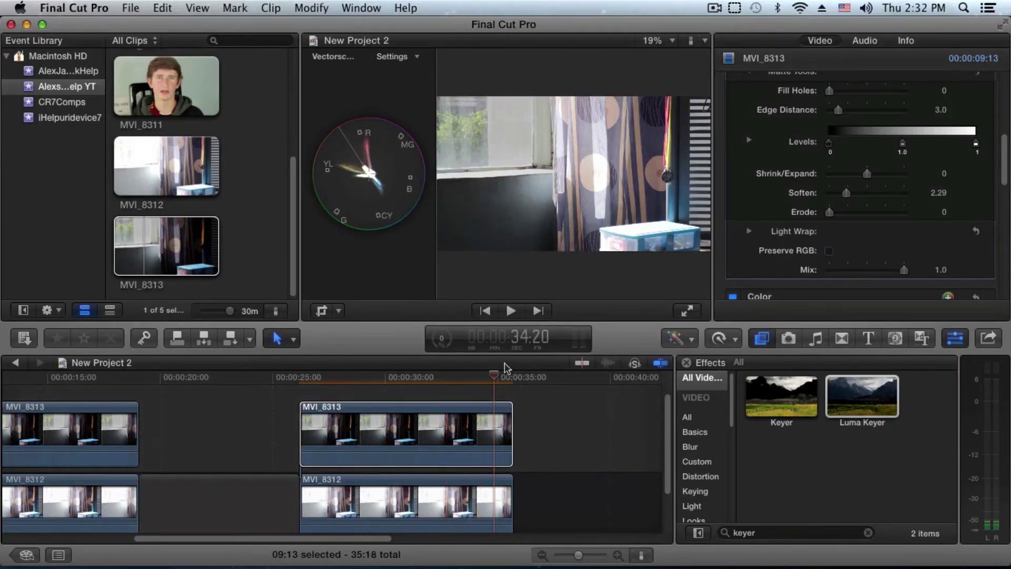
left_click(479, 387)
mouse_move(476, 382)
left_mouse_down()
mouse_move(293, 393)
mouse_move(358, 382)
left_mouse_up()
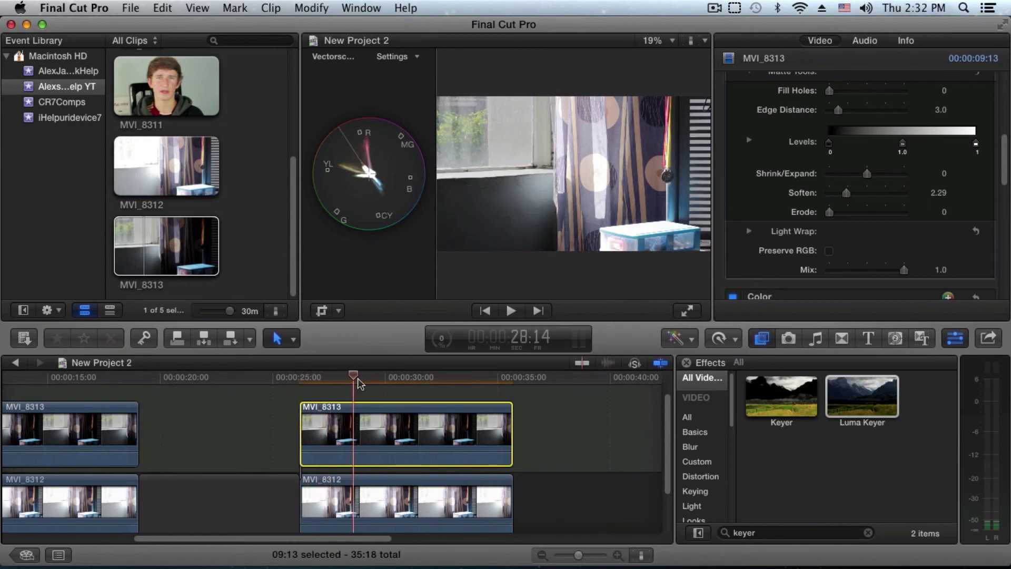